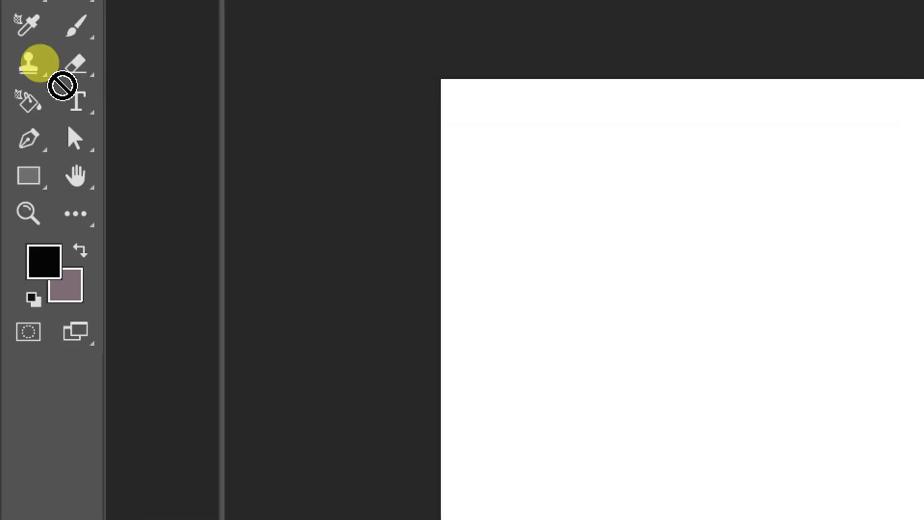
# Add the letter A as black horizontal text on the white canvas
pyautogui.click(38, 147)
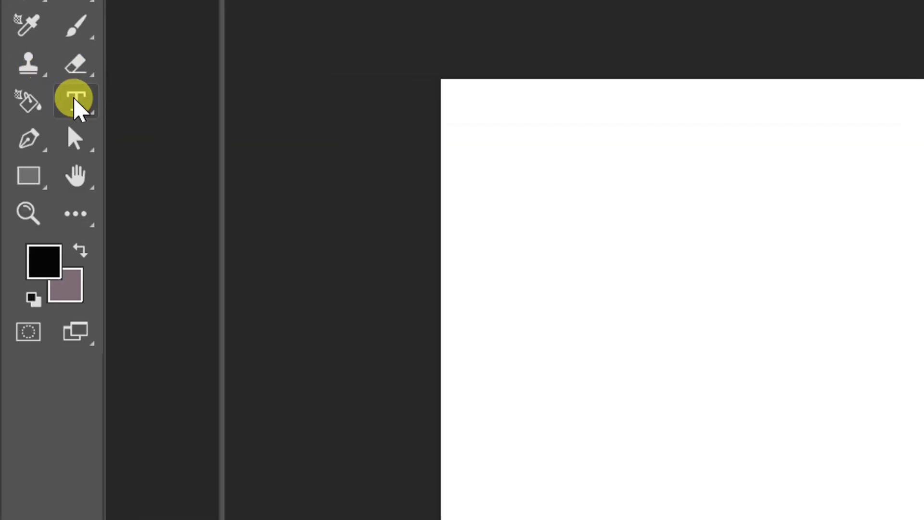
pyautogui.moveTo(77, 106); pyautogui.dragTo(202, 104)
pyautogui.click(269, 254)
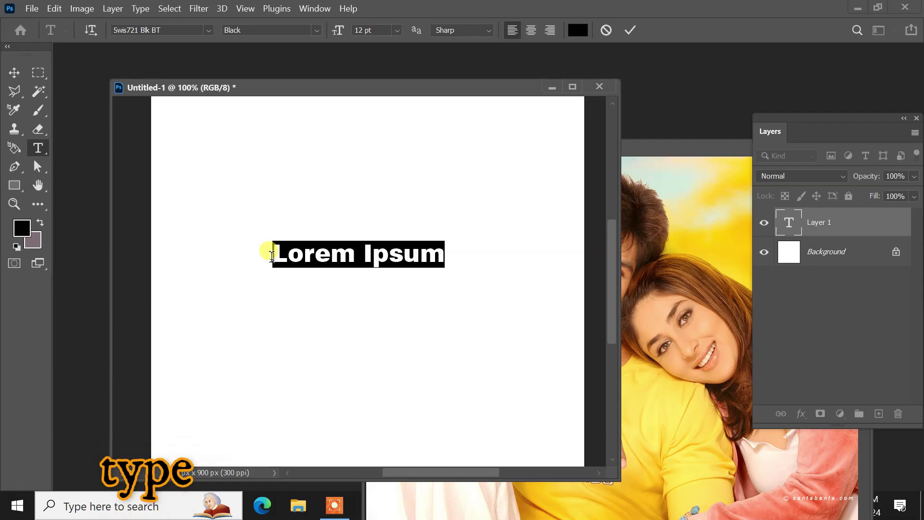
pyautogui.write('A')
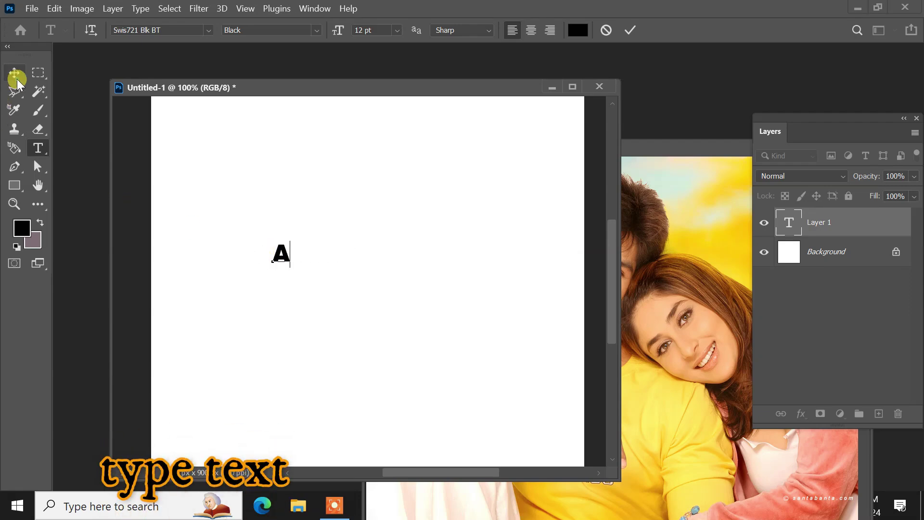
pyautogui.click(16, 79)
# Scale the letter A to about 1473% wide and 1173% high and position it near the middle of the canvas
pyautogui.hotkey('ctrl', 't')
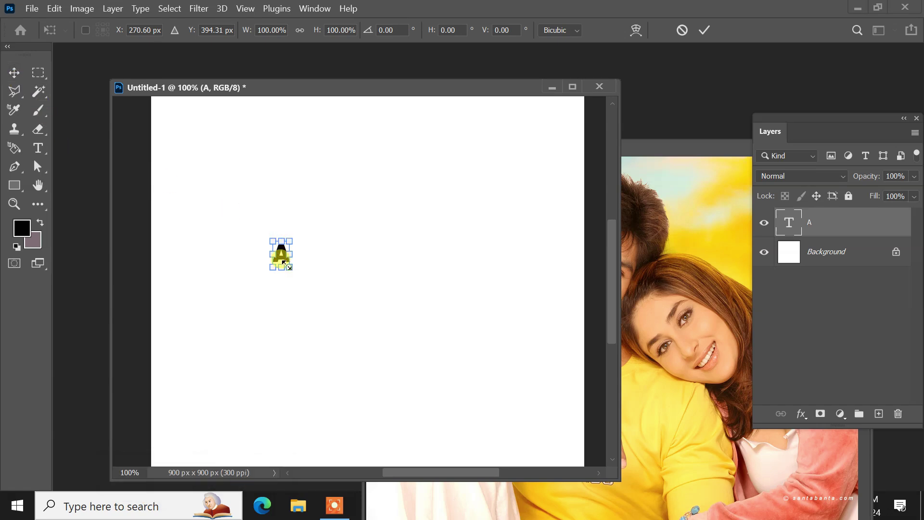
pyautogui.moveTo(289, 266); pyautogui.dragTo(464, 449)
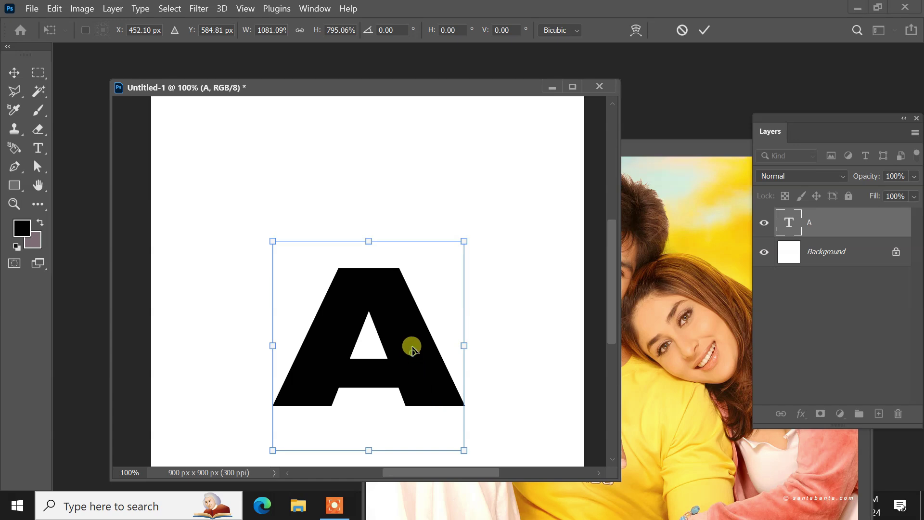
pyautogui.moveTo(412, 348); pyautogui.dragTo(361, 230)
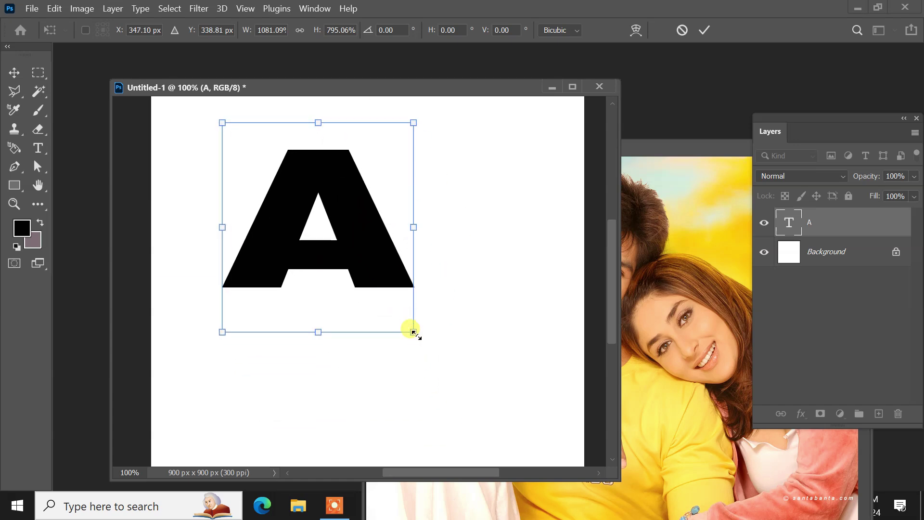
pyautogui.moveTo(413, 332); pyautogui.dragTo(505, 439)
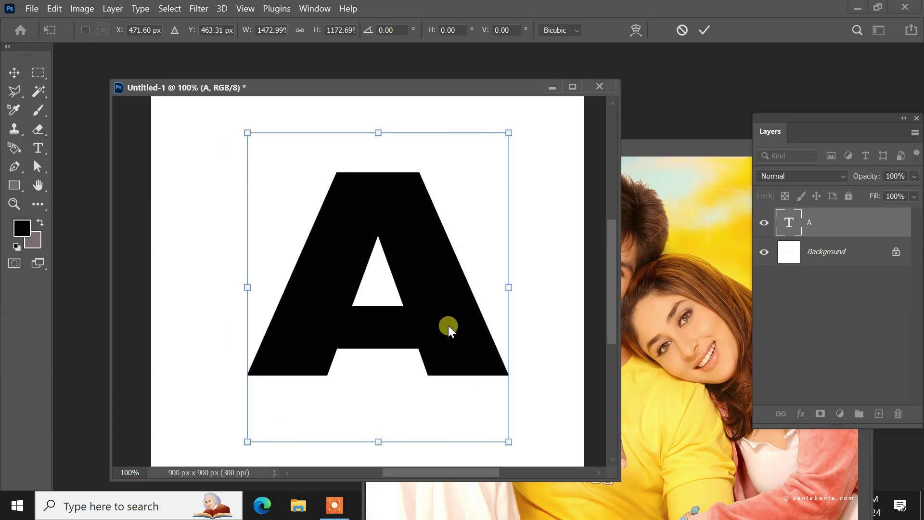
pyautogui.press('Return')
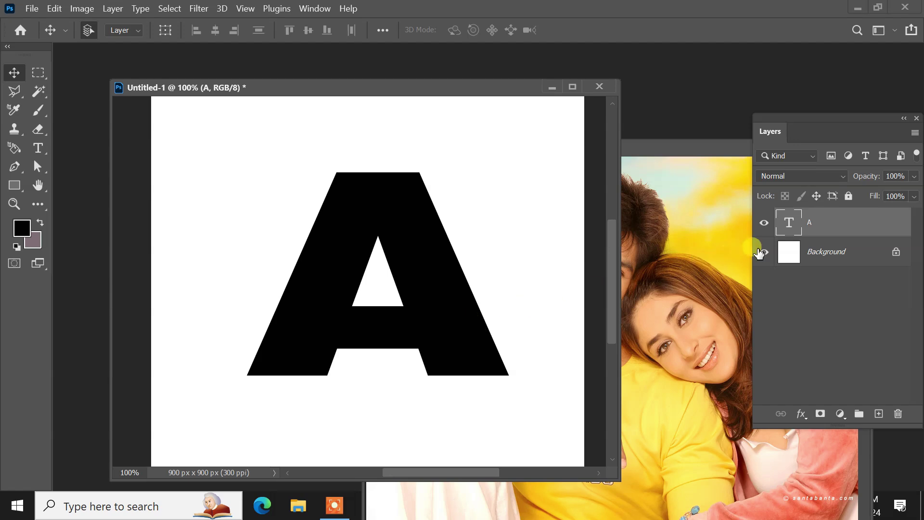
# Convert the A text layer to a shape and pull its left edge outward to widen the letter's left leg
pyautogui.rightClick(827, 222)
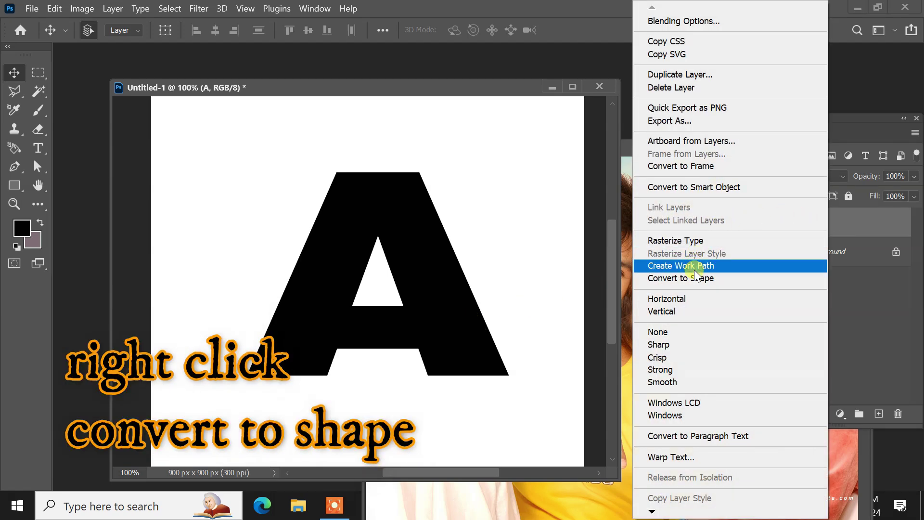
pyautogui.click(694, 278)
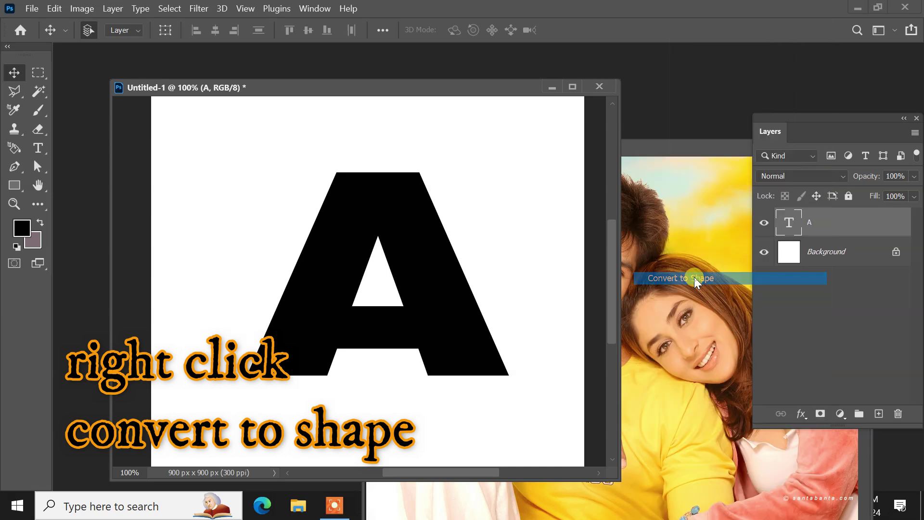
pyautogui.rightClick(45, 170)
pyautogui.click(101, 179)
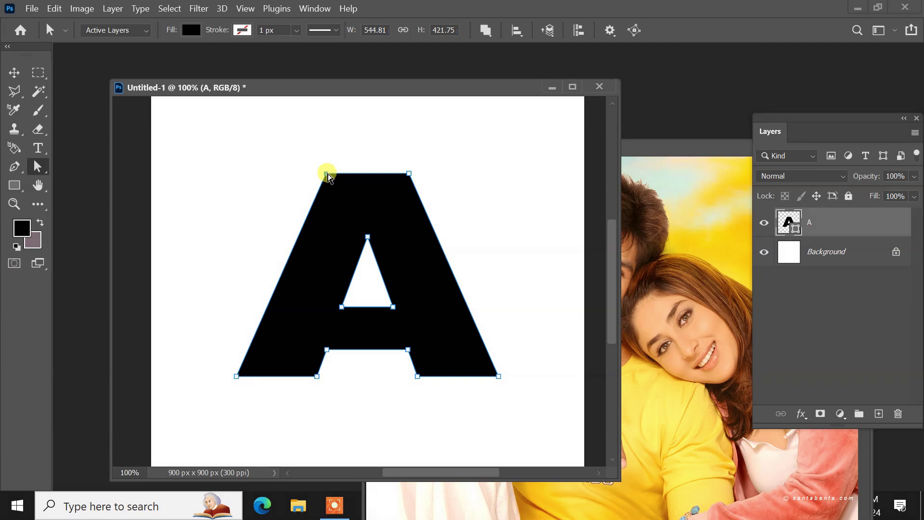
pyautogui.moveTo(292, 259); pyautogui.dragTo(225, 257)
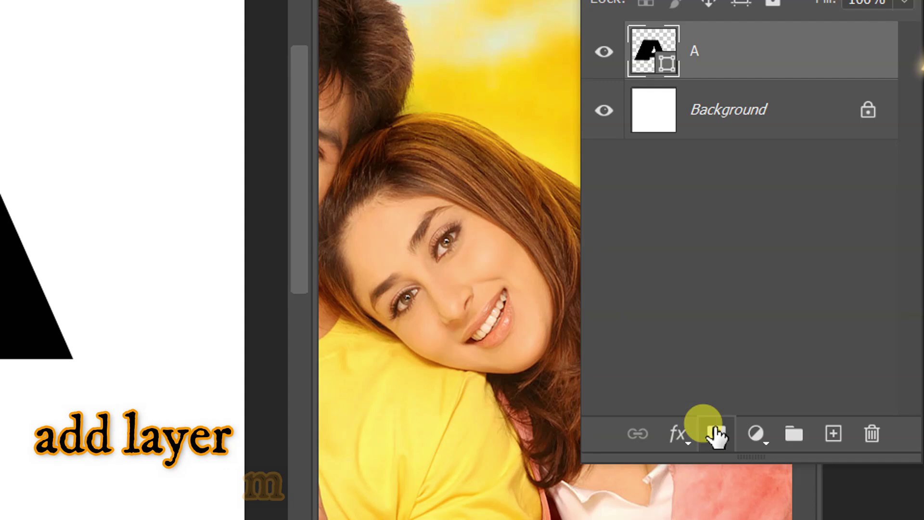
# Add a layer mask to the A shape and fade the letter's left side with a horizontal black-to-white gradient
pyautogui.click(717, 434)
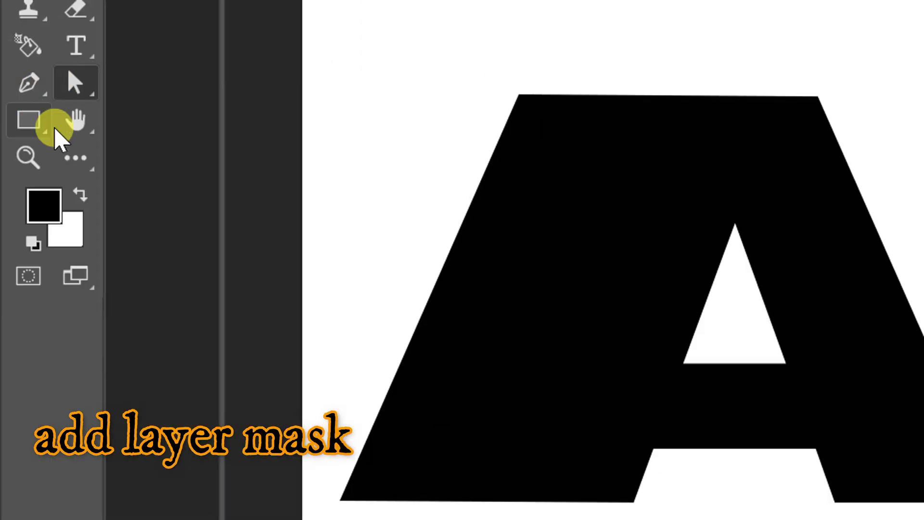
pyautogui.click(87, 155)
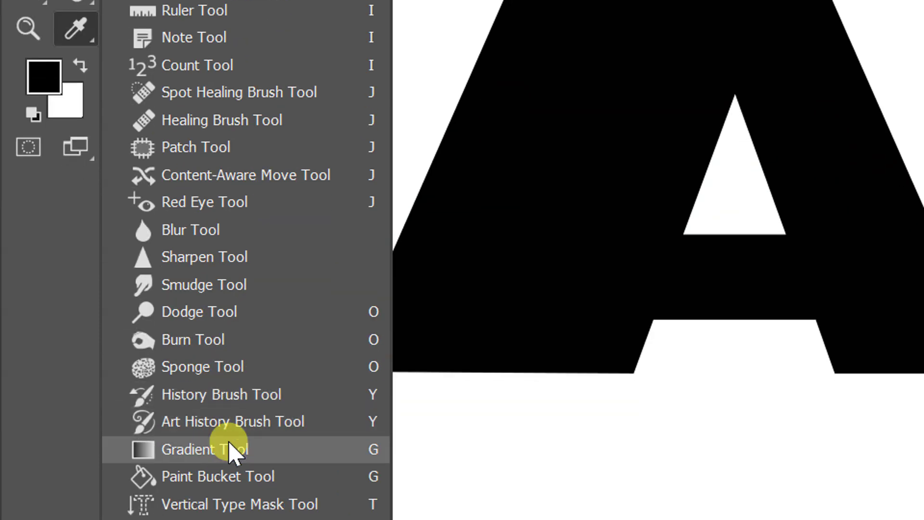
pyautogui.click(230, 449)
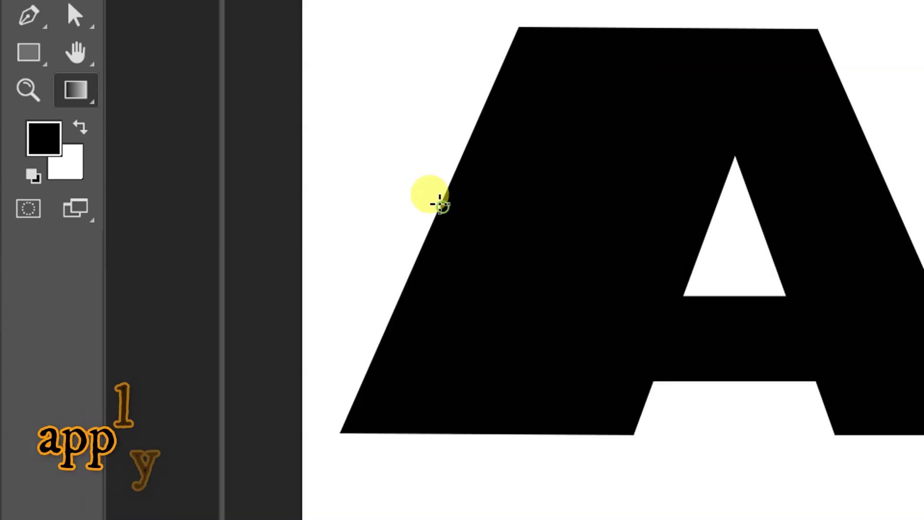
pyautogui.moveTo(443, 206); pyautogui.dragTo(702, 207)
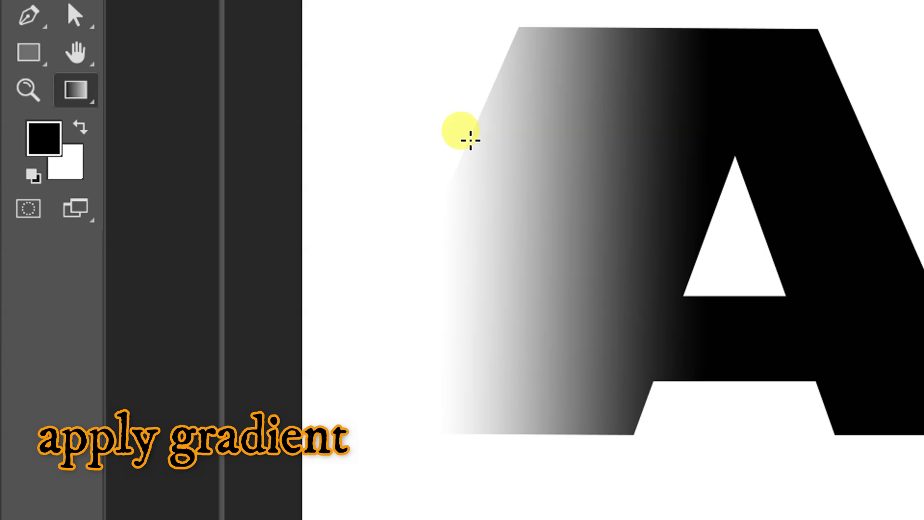
pyautogui.moveTo(471, 140); pyautogui.dragTo(611, 135)
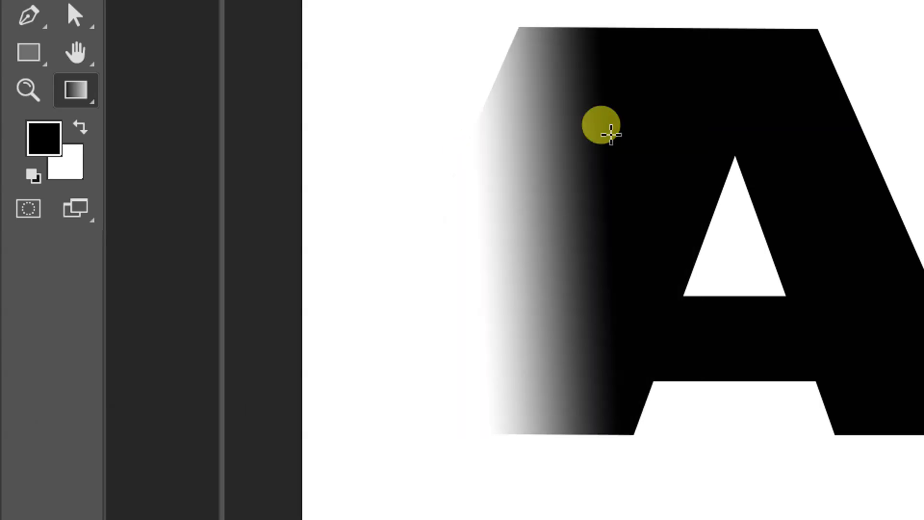
pyautogui.hotkey('ctrl', 'z')
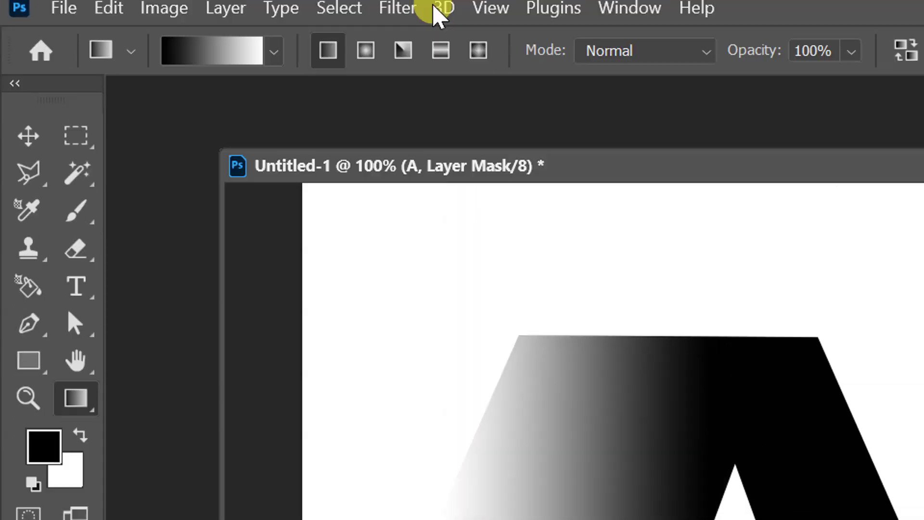
# Apply the Mezzotint filter with the Long Strokes type to the A layer's mask
pyautogui.click(398, 19)
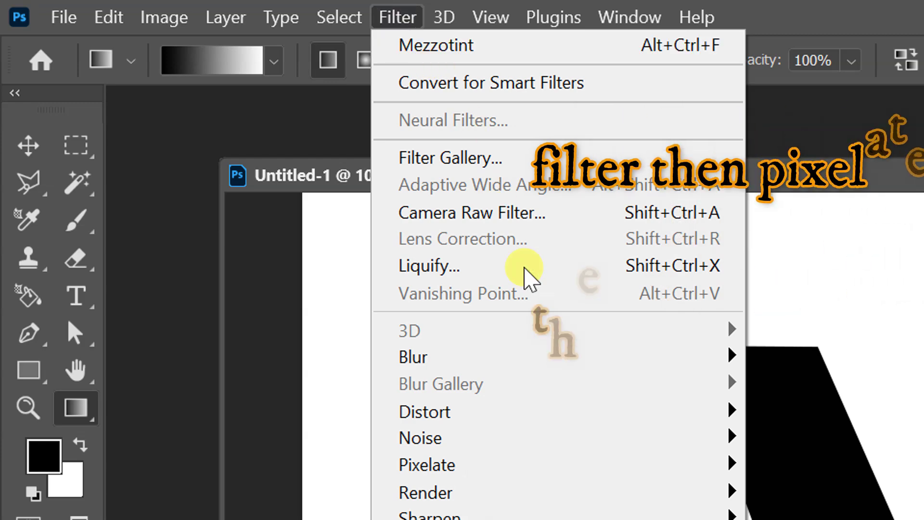
pyautogui.moveTo(583, 464)
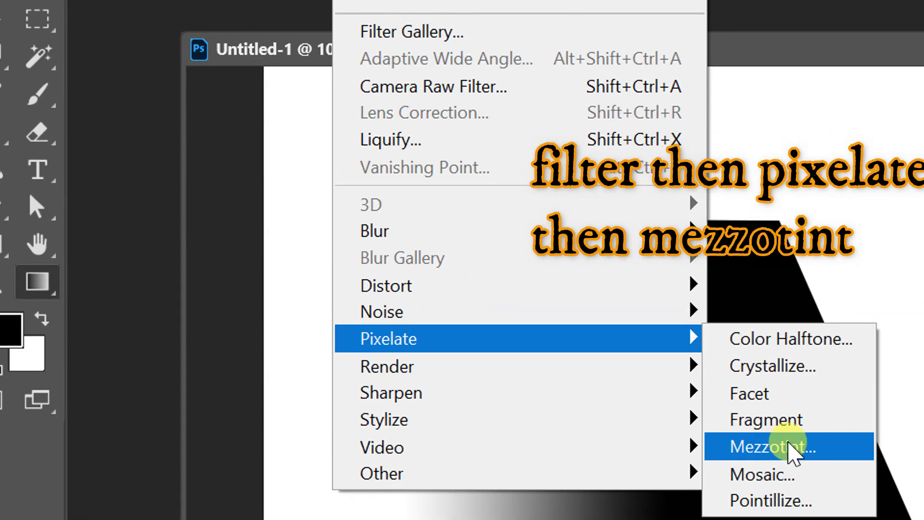
pyautogui.click(786, 442)
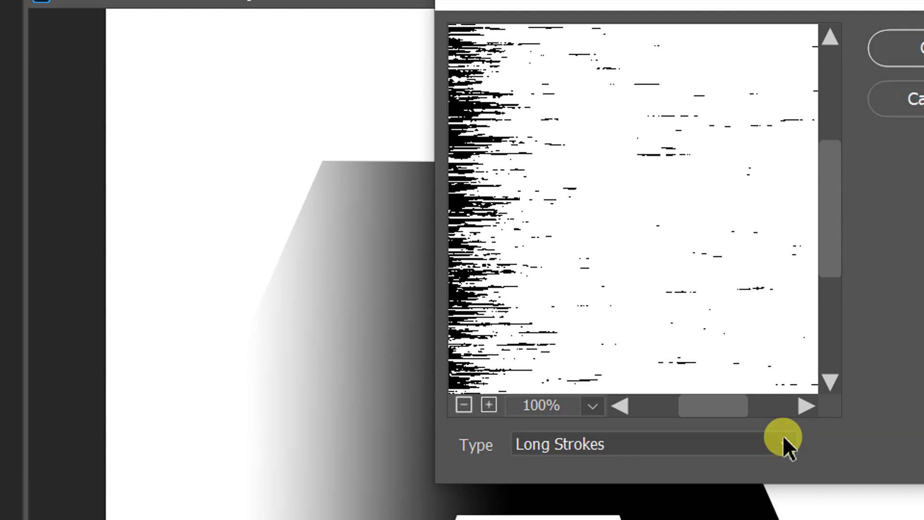
pyautogui.click(815, 441)
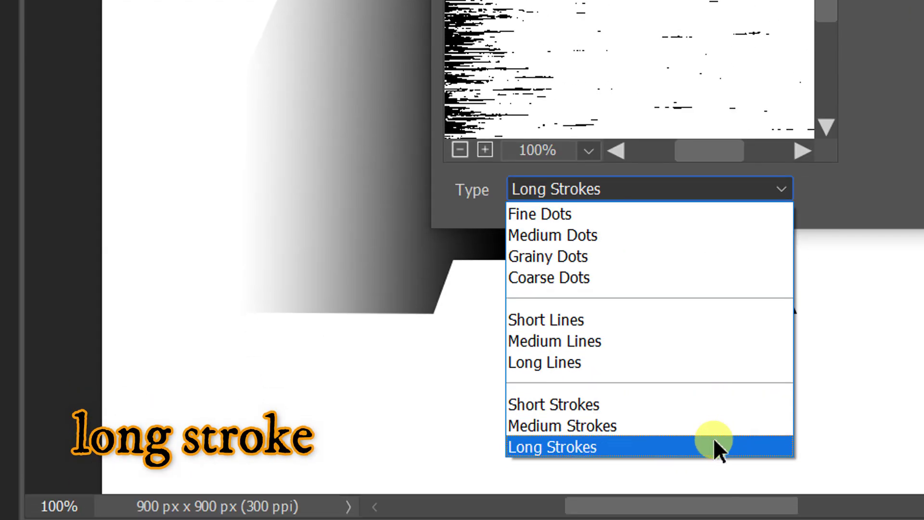
pyautogui.click(714, 474)
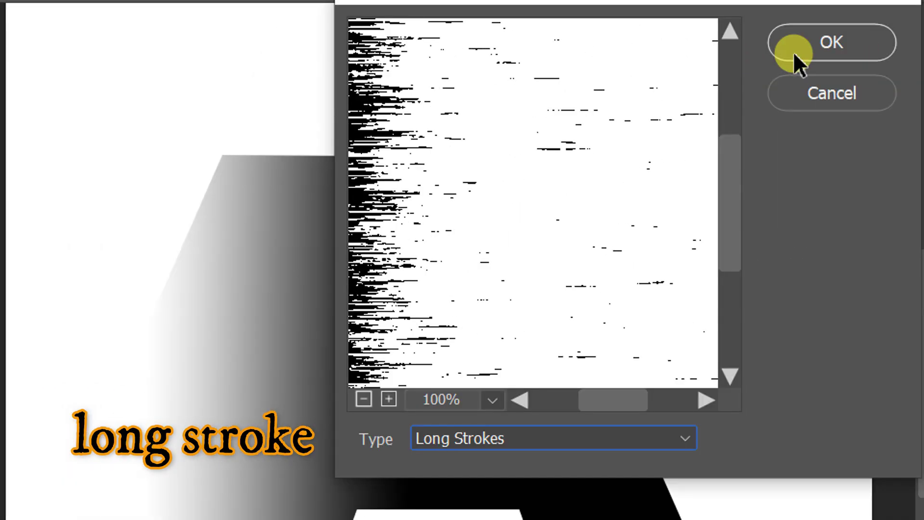
pyautogui.press('alt')
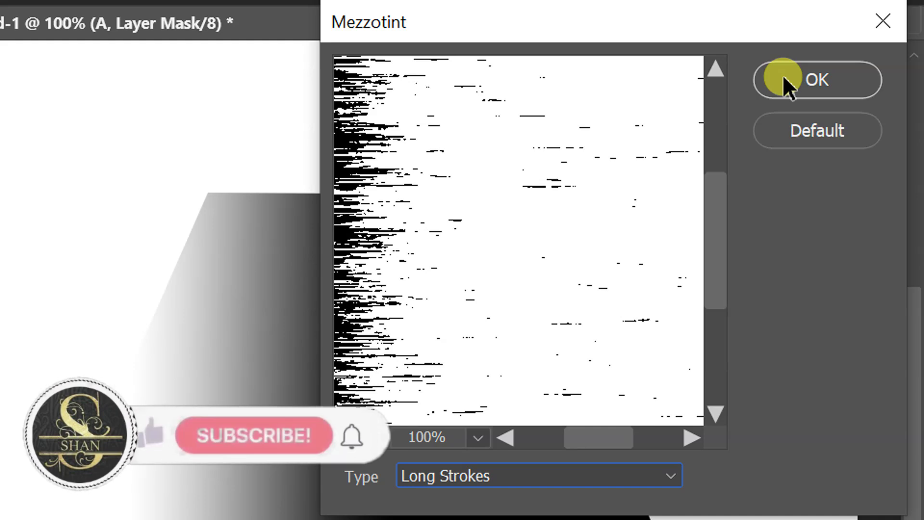
pyautogui.click(782, 74)
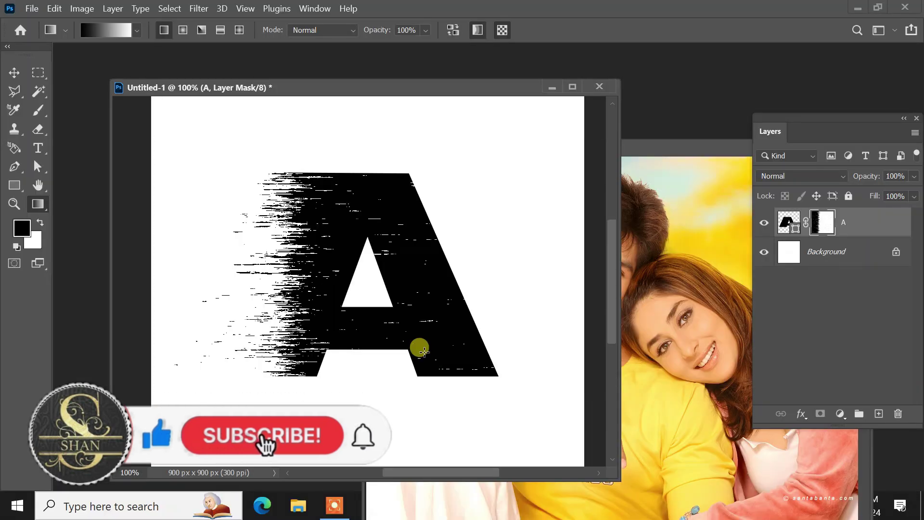
# Copy the couple photo into the Untitled-1 document and resize it to about 64% wide and 58% high so it covers the letter
pyautogui.click(644, 305)
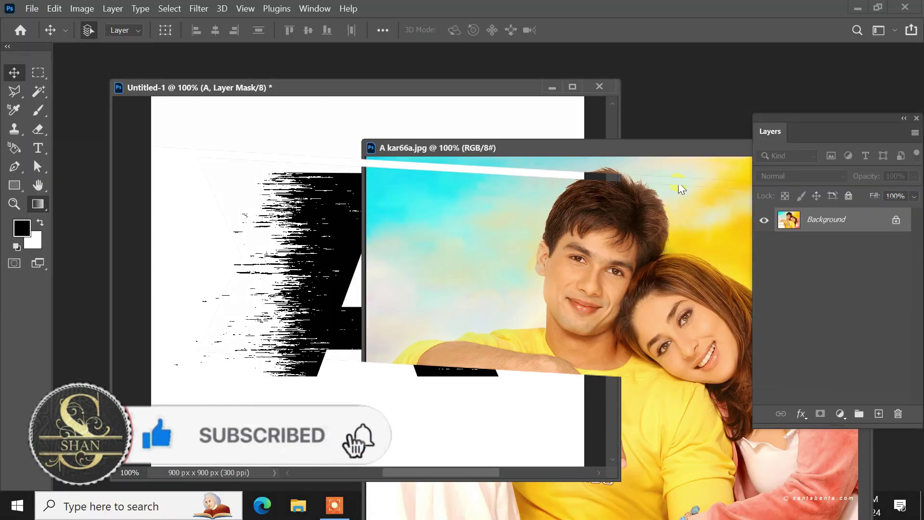
pyautogui.moveTo(571, 241); pyautogui.dragTo(336, 268)
pyautogui.hotkey('ctrl', 't')
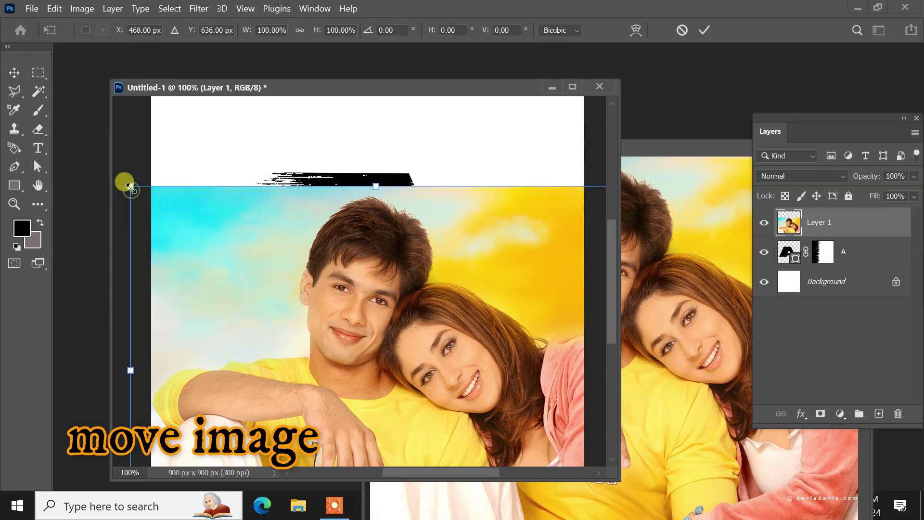
pyautogui.moveTo(129, 186); pyautogui.dragTo(435, 333)
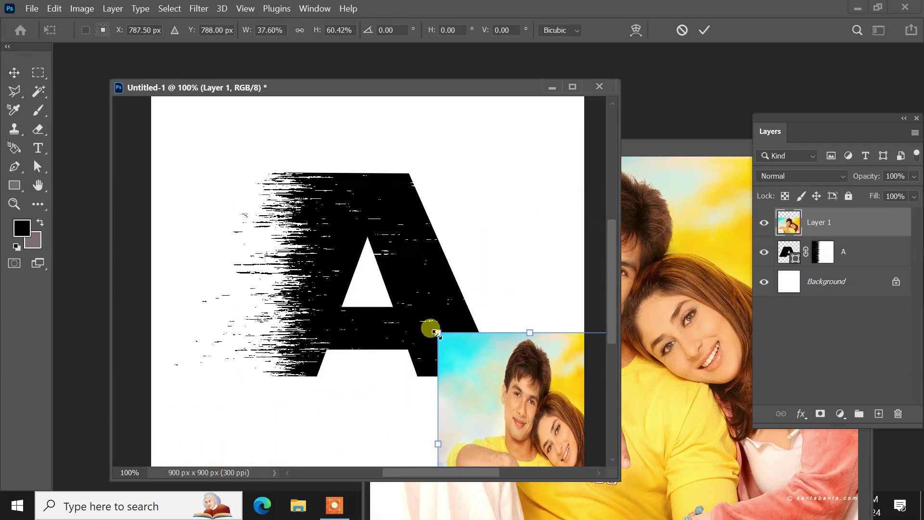
pyautogui.moveTo(482, 366); pyautogui.dragTo(228, 196)
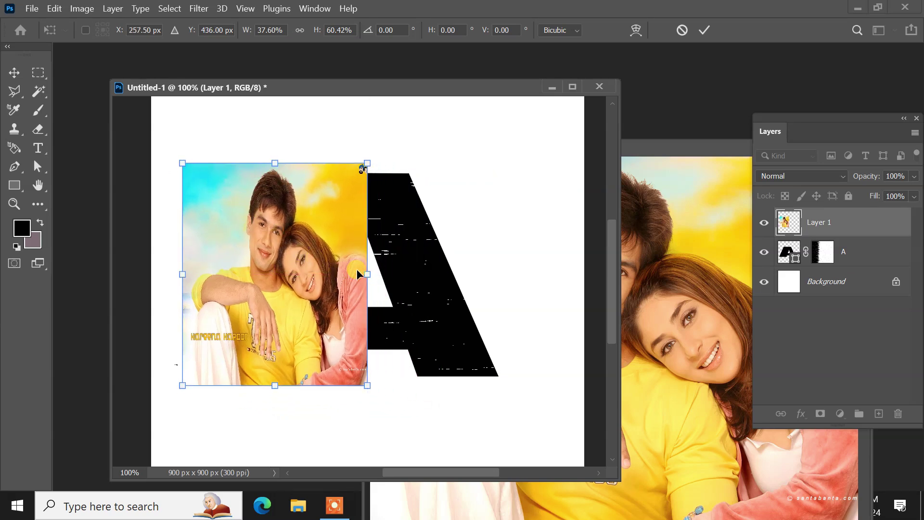
pyautogui.moveTo(372, 272); pyautogui.dragTo(509, 304)
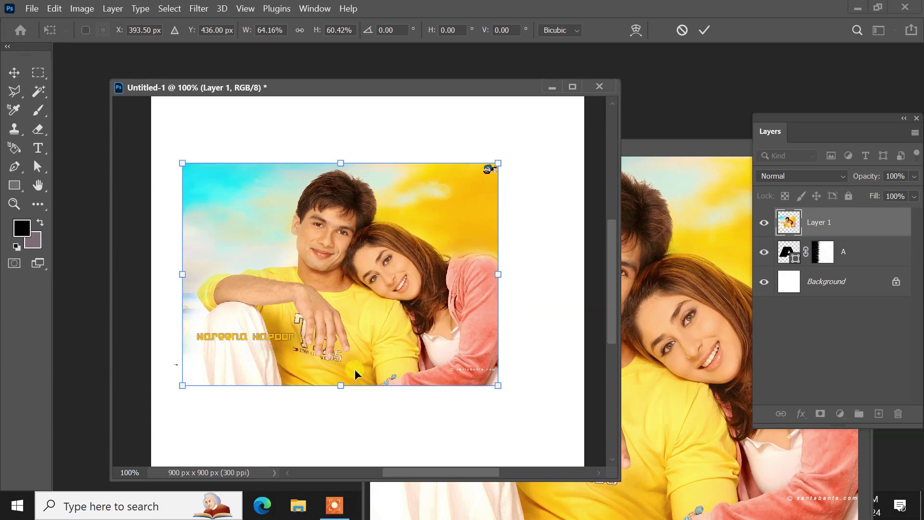
pyautogui.moveTo(342, 382)
pyautogui.mouseDown()
pyautogui.moveTo(341, 357)
pyautogui.moveTo(342, 371)
pyautogui.mouseUp()
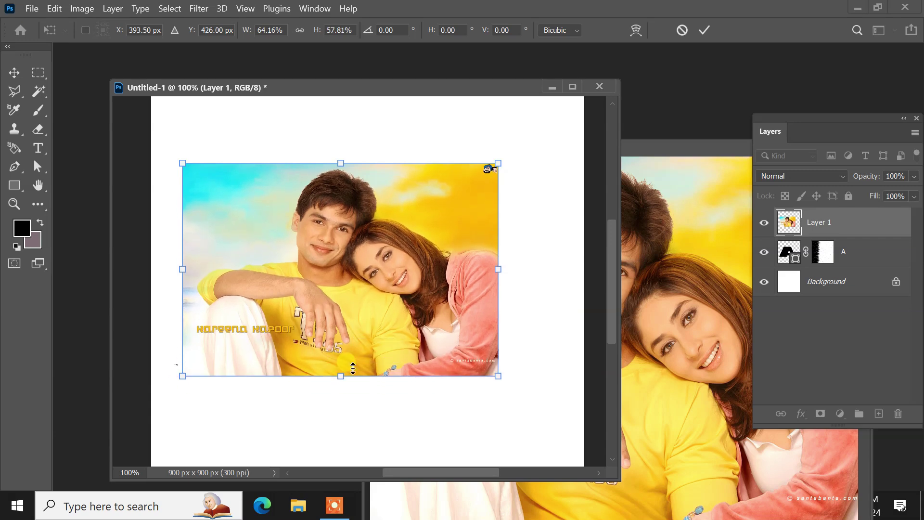
pyautogui.click(869, 232)
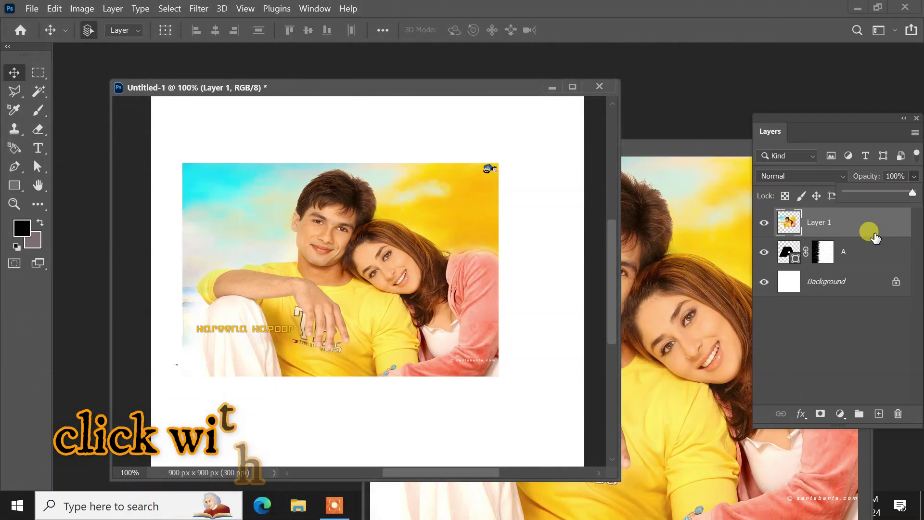
# Clip the photo layer to the A layer and fill the Background layer with the mauve background color
pyautogui.keyDown('alt'); pyautogui.click(874, 229); pyautogui.keyUp('alt')
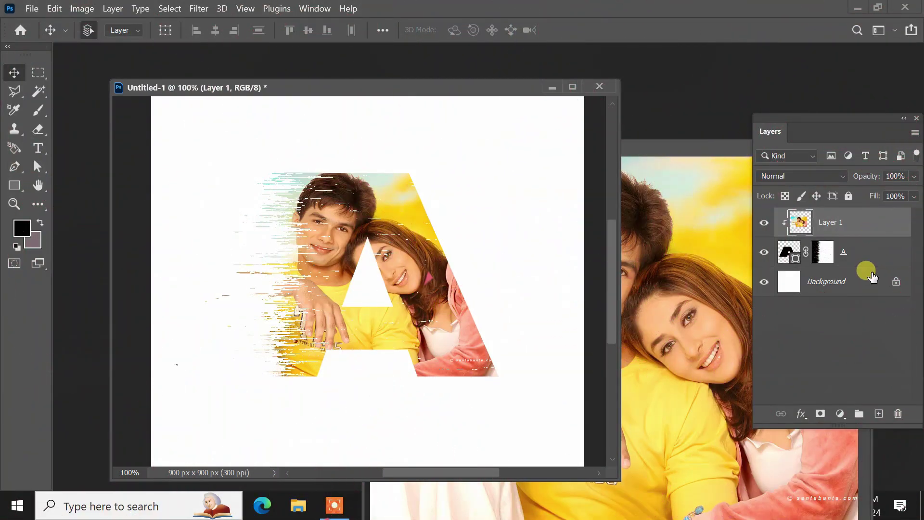
pyautogui.click(866, 284)
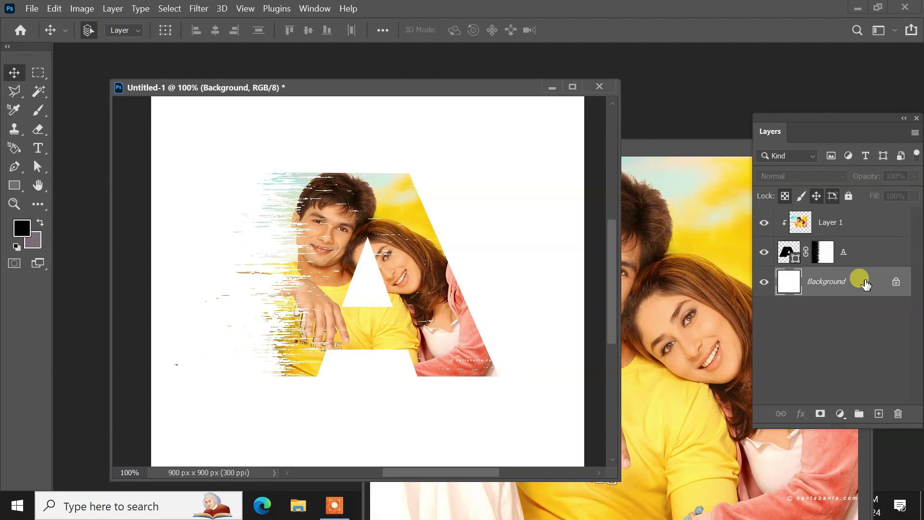
pyautogui.hotkey('ctrl', 'BackSpace')
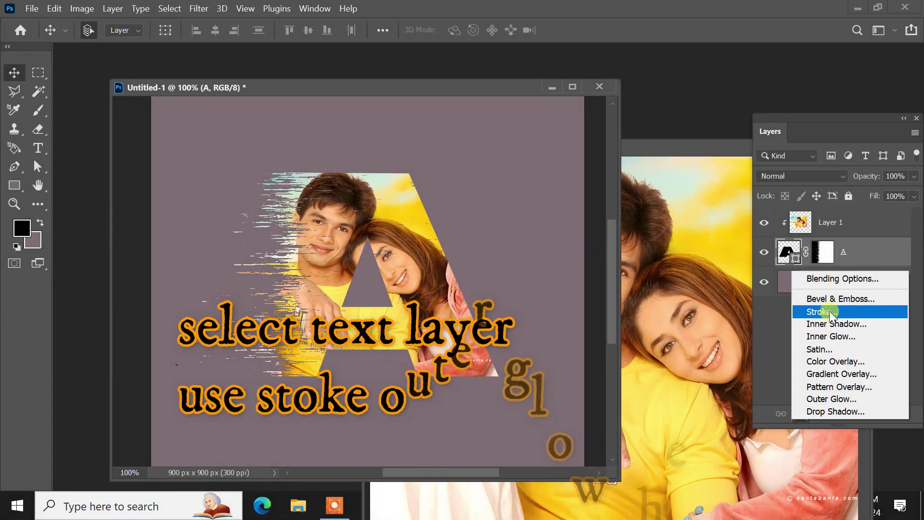
# Add a stroke to the A layer, positioned outside, and set its size to 2 px
pyautogui.click(830, 311)
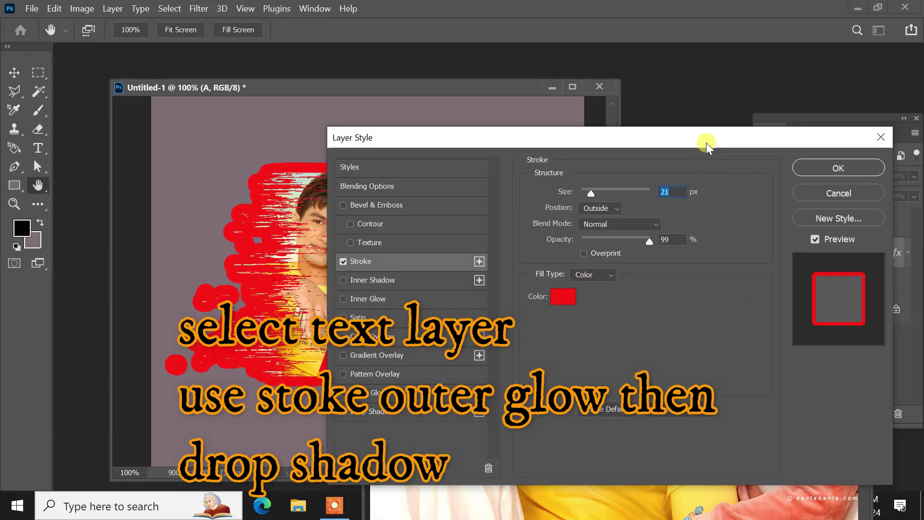
pyautogui.moveTo(710, 137); pyautogui.dragTo(833, 103)
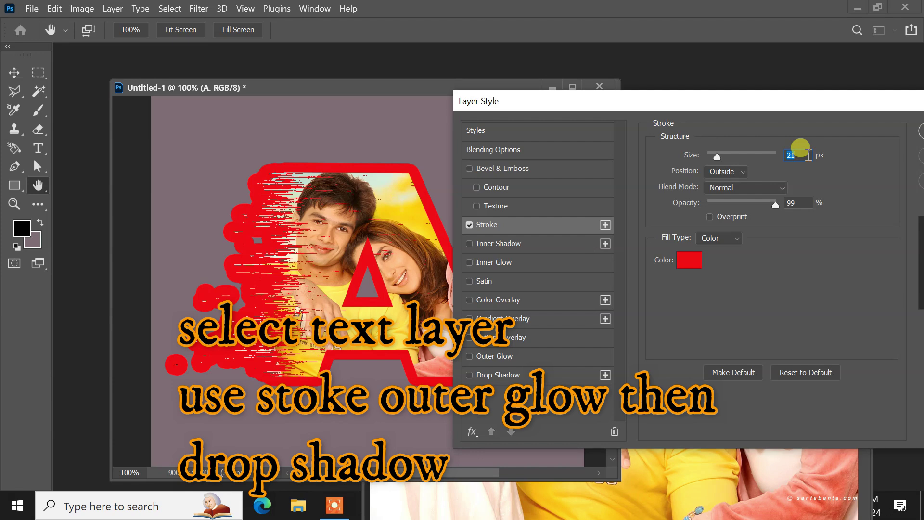
pyautogui.write('5')
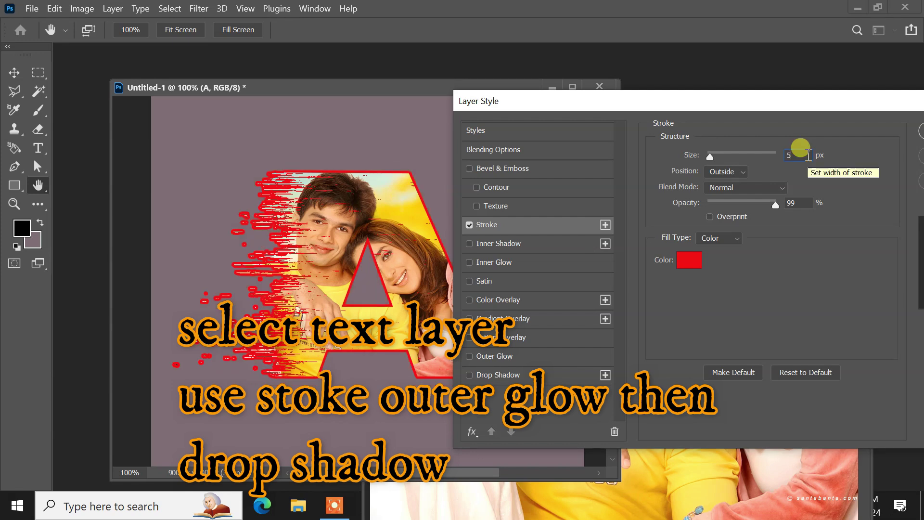
pyautogui.press('BackSpace')
pyautogui.write('2')
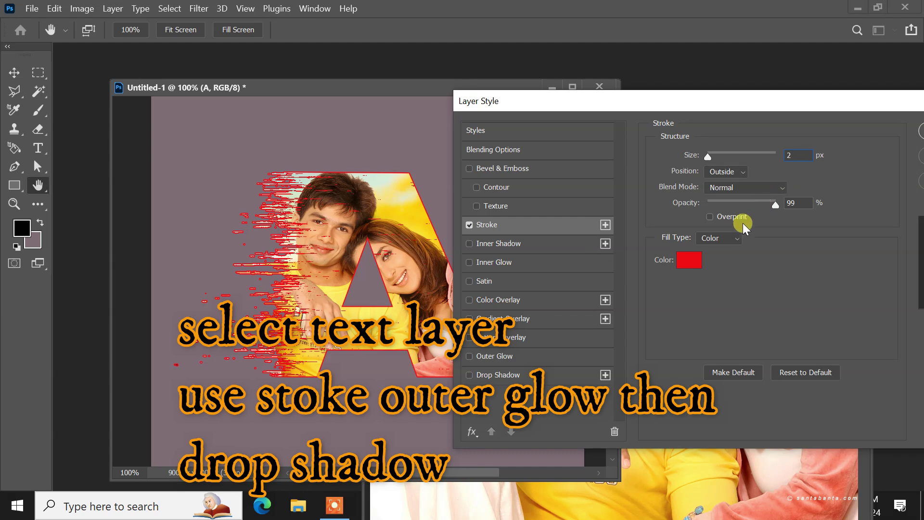
# Change the stroke color of the A layer to violet-blue 6652cb
pyautogui.click(686, 262)
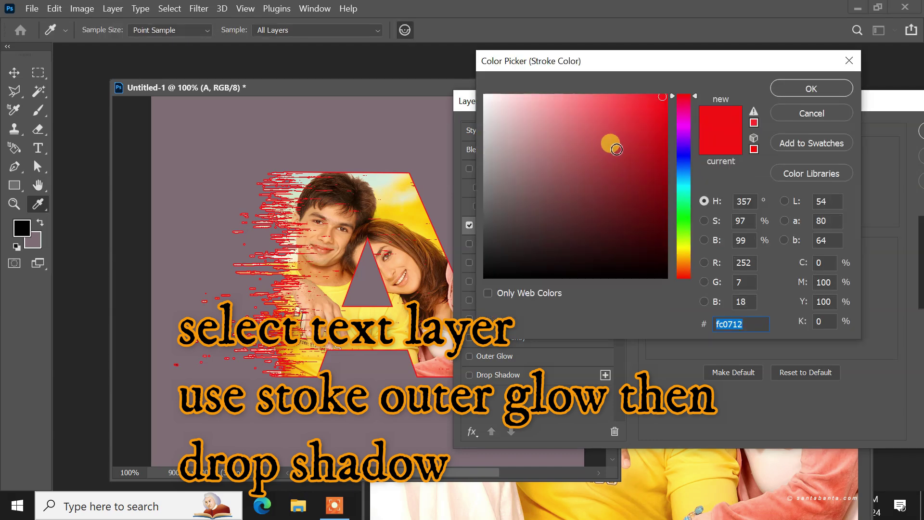
pyautogui.click(621, 149)
pyautogui.click(684, 151)
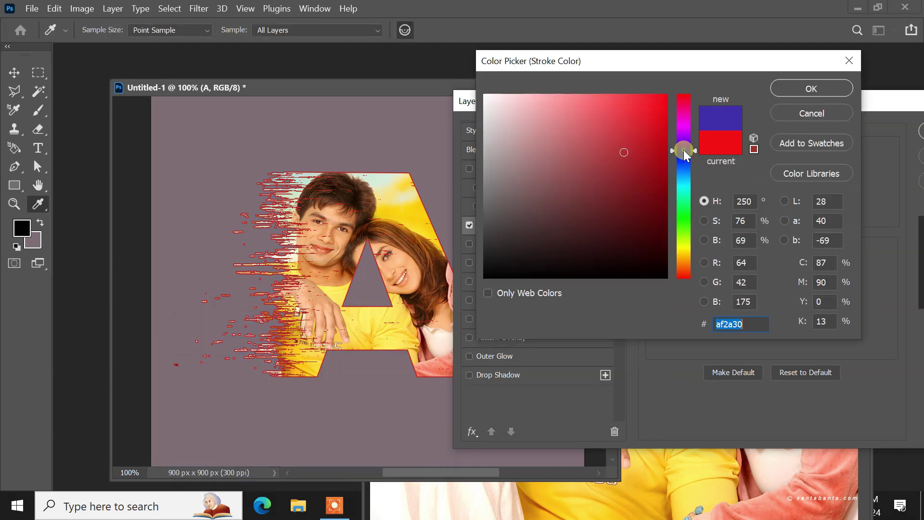
pyautogui.click(590, 129)
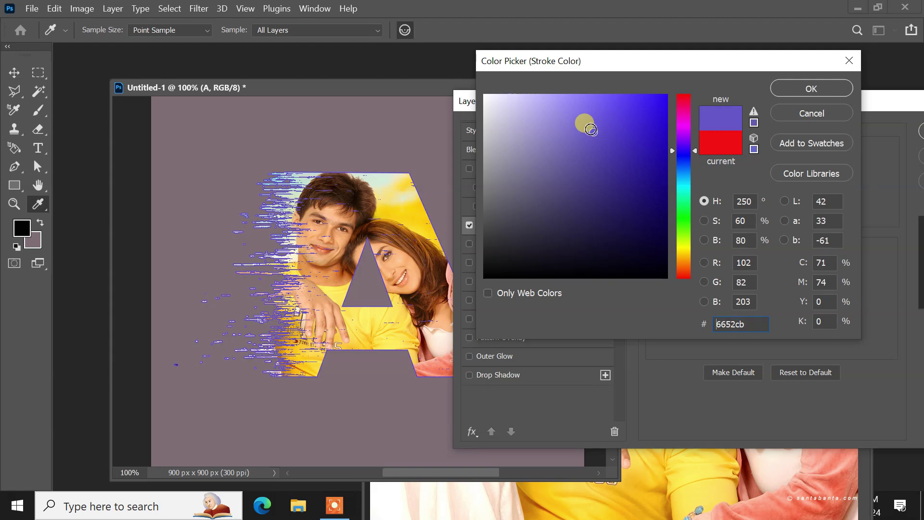
pyautogui.click(789, 85)
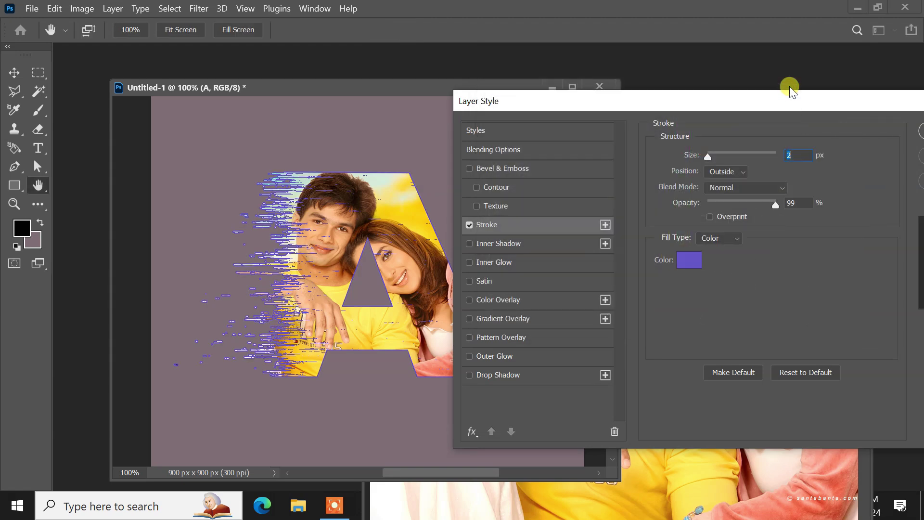
# Add the blue outer glow and a drop shadow with 48% spread to the A layer, and apply the layer style
pyautogui.click(485, 355)
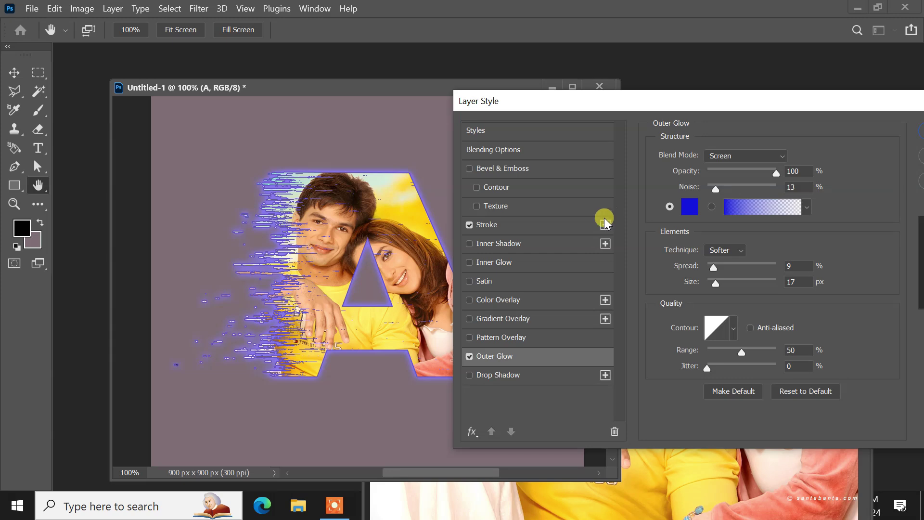
pyautogui.click(499, 376)
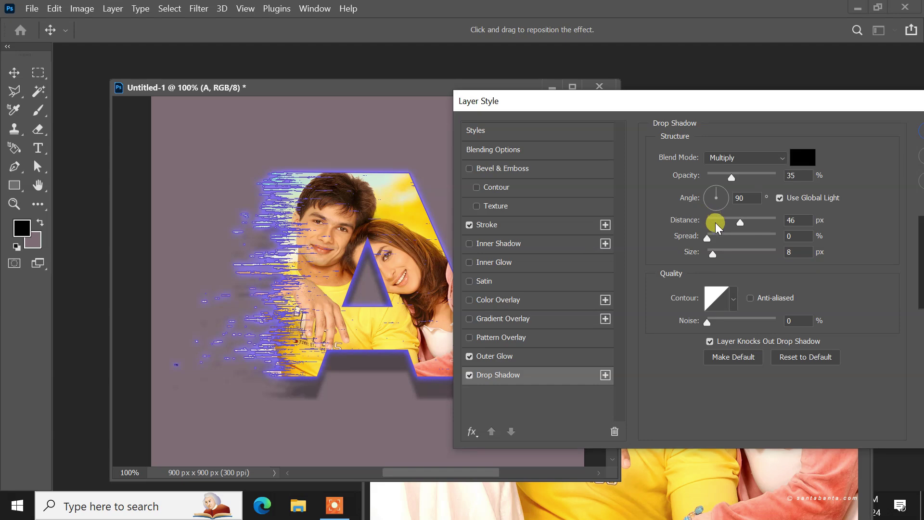
pyautogui.click(718, 233)
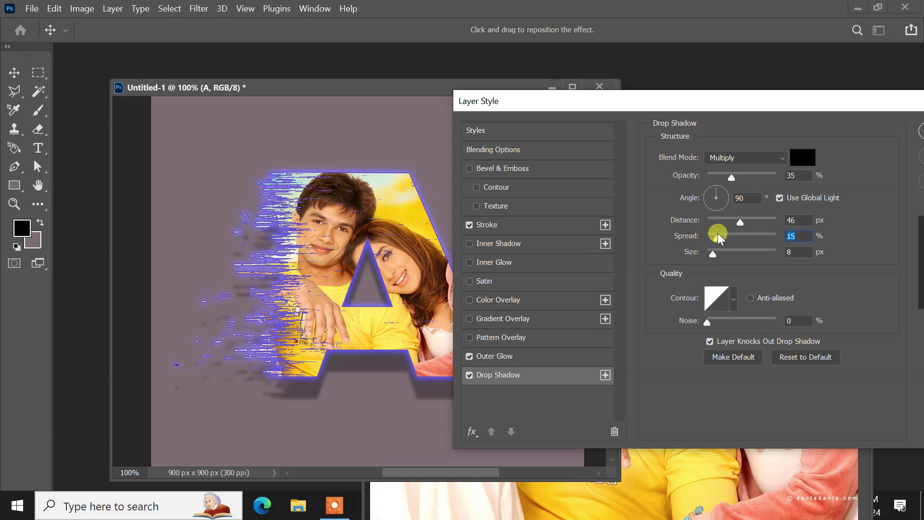
pyautogui.click(729, 234)
pyautogui.click(740, 233)
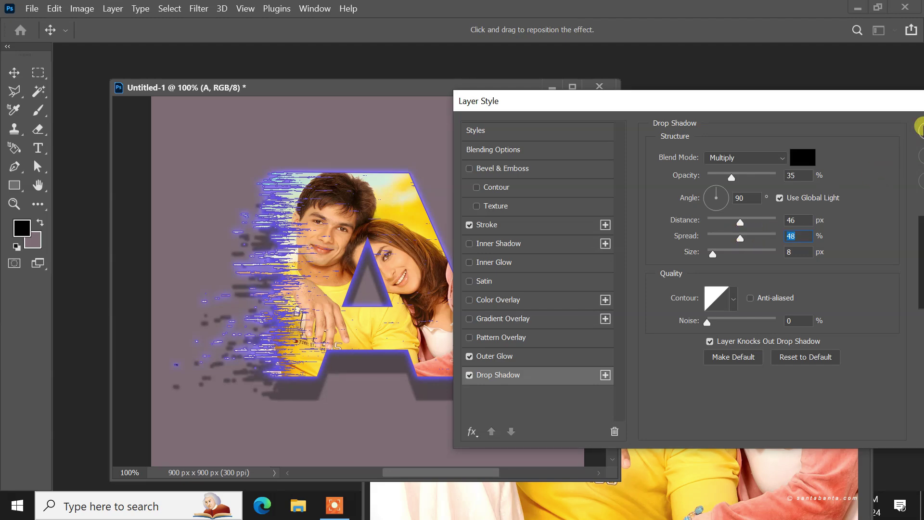
pyautogui.click(919, 128)
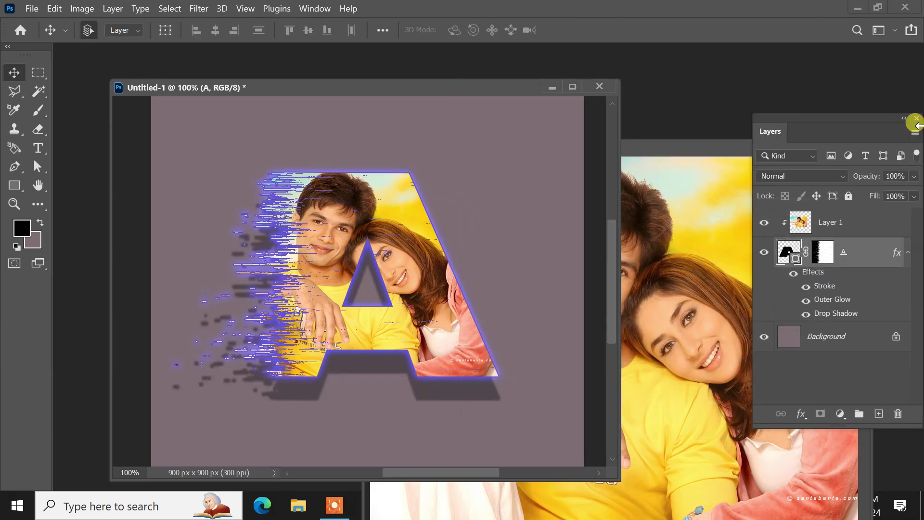